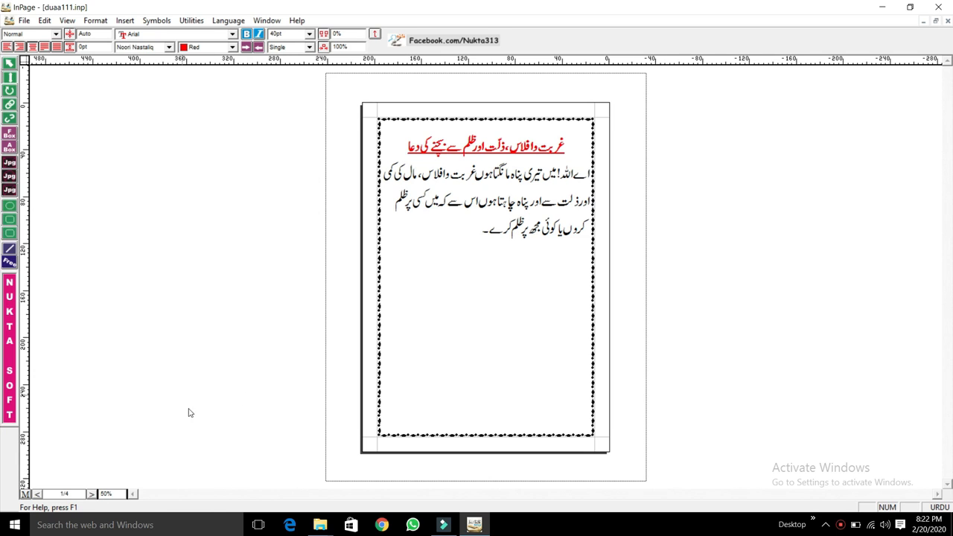
Place the cursor in the heading and view the page at 200%, actual size and 50% in turn.
double_click(109, 495)
left_click(449, 248)
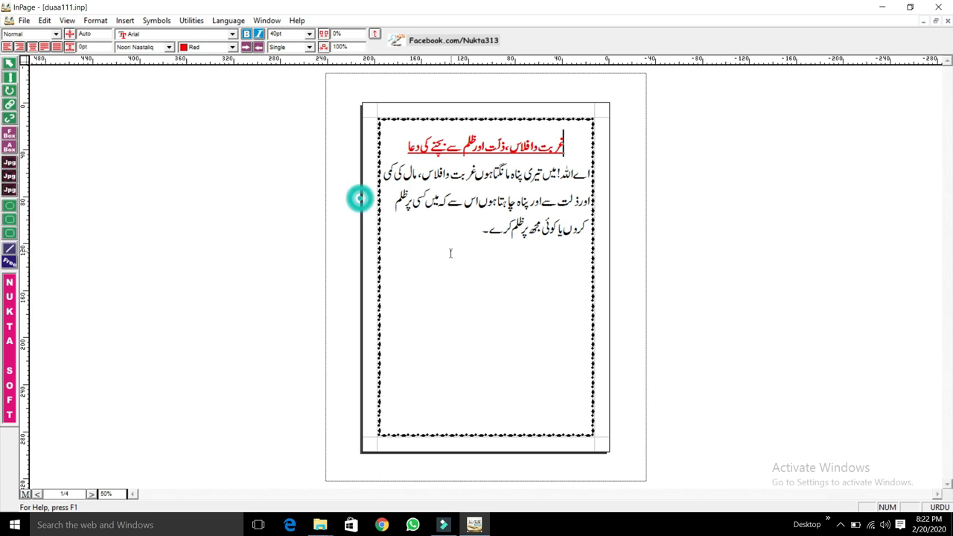
key("ctrl+2")
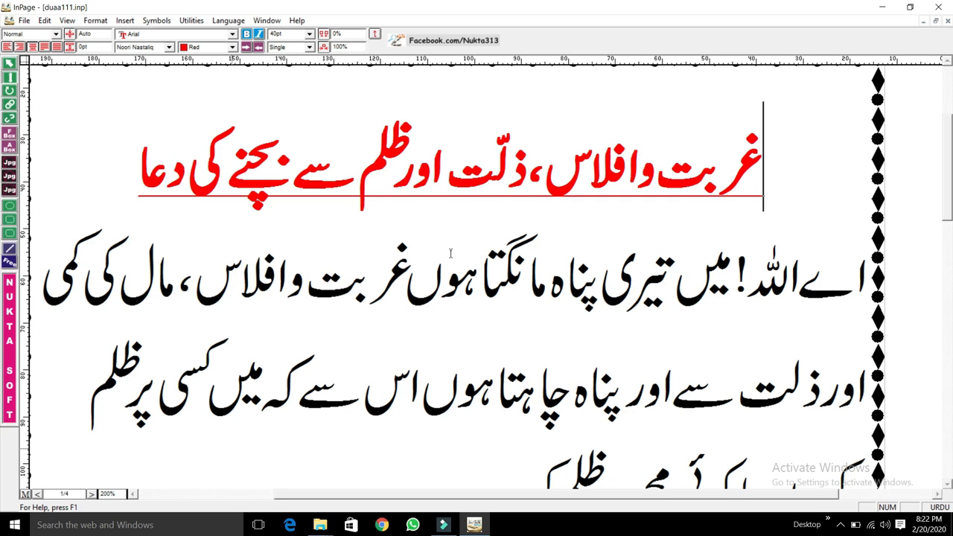
key("ctrl+1")
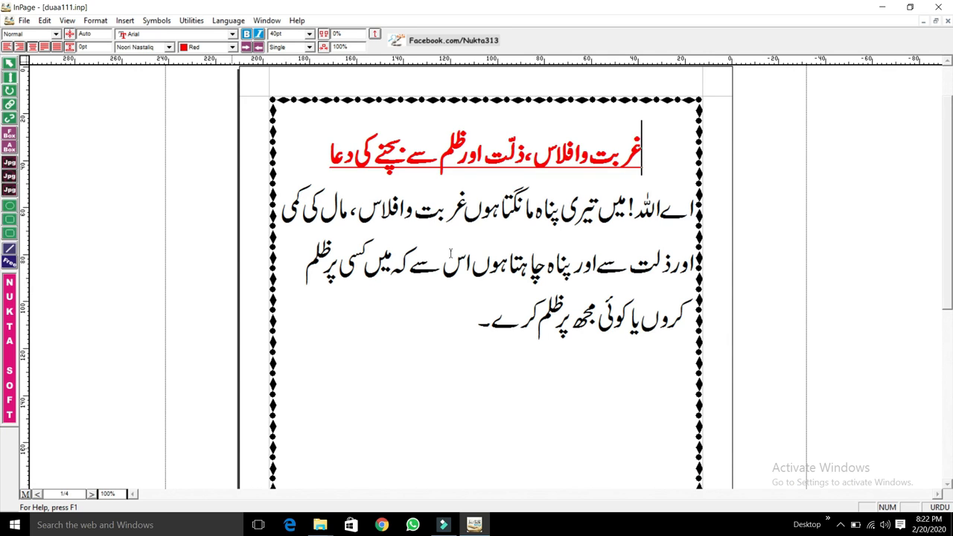
key("ctrl+5")
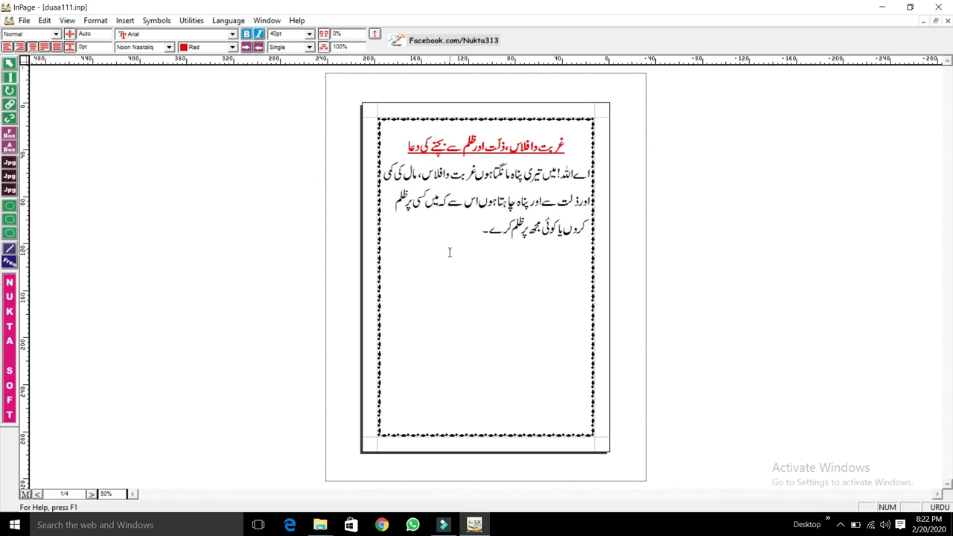
Magnify the page to 300% and return it to the Fit in Window view.
right_click(479, 303)
mouse_move(566, 311)
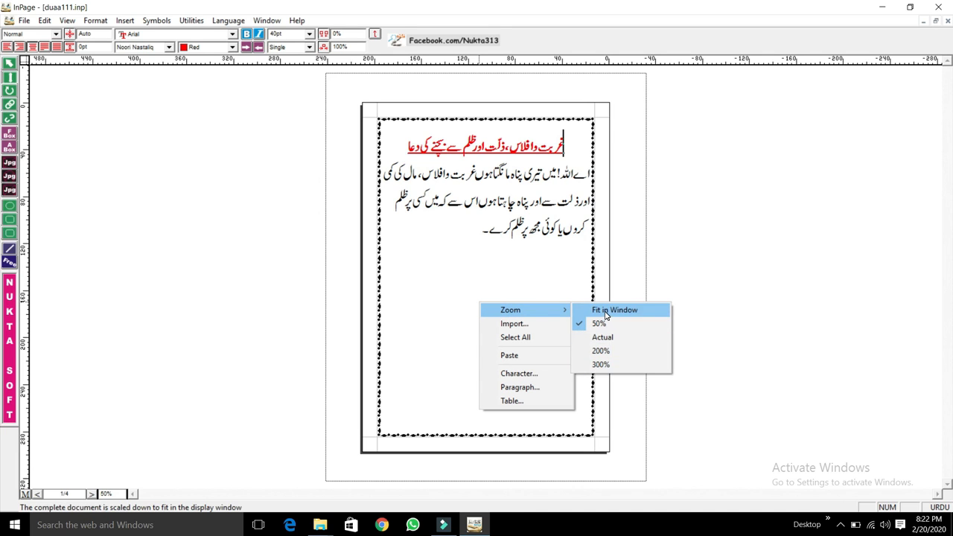
left_click(607, 365)
right_click(466, 242)
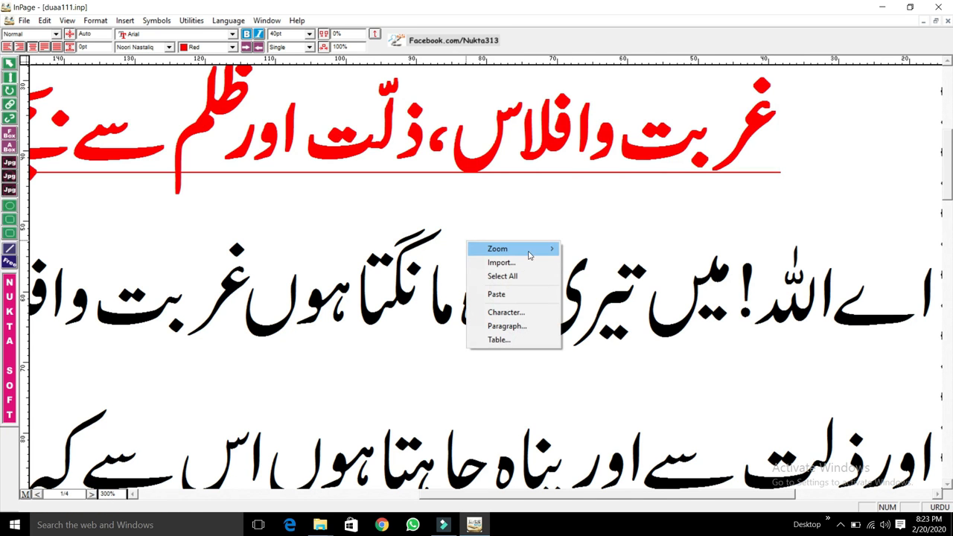
mouse_move(528, 253)
left_click(602, 249)
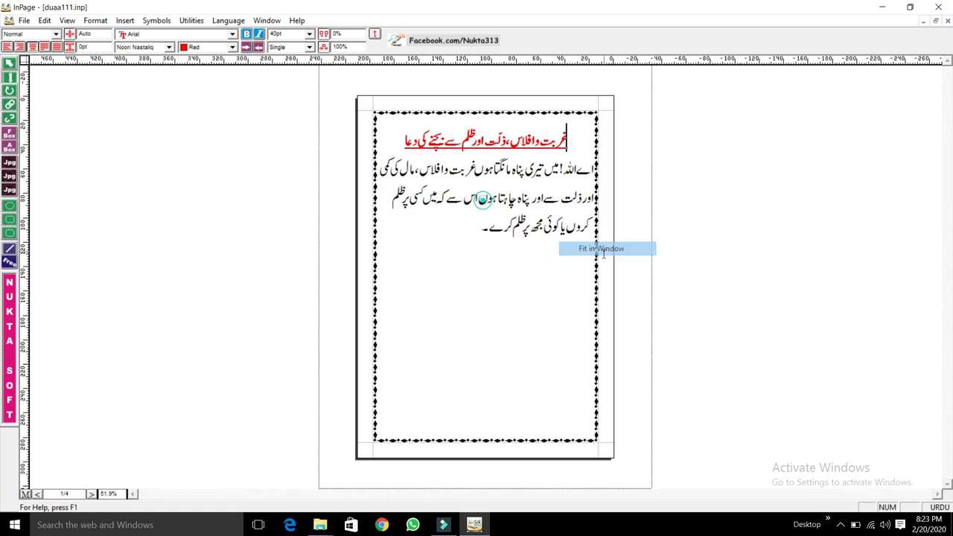
right_click(508, 274)
mouse_move(583, 288)
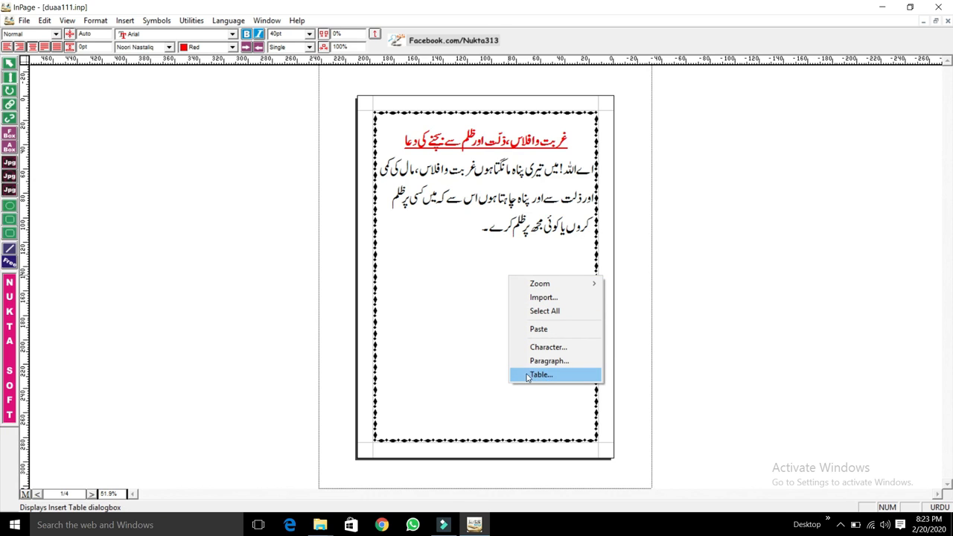
left_click(434, 285)
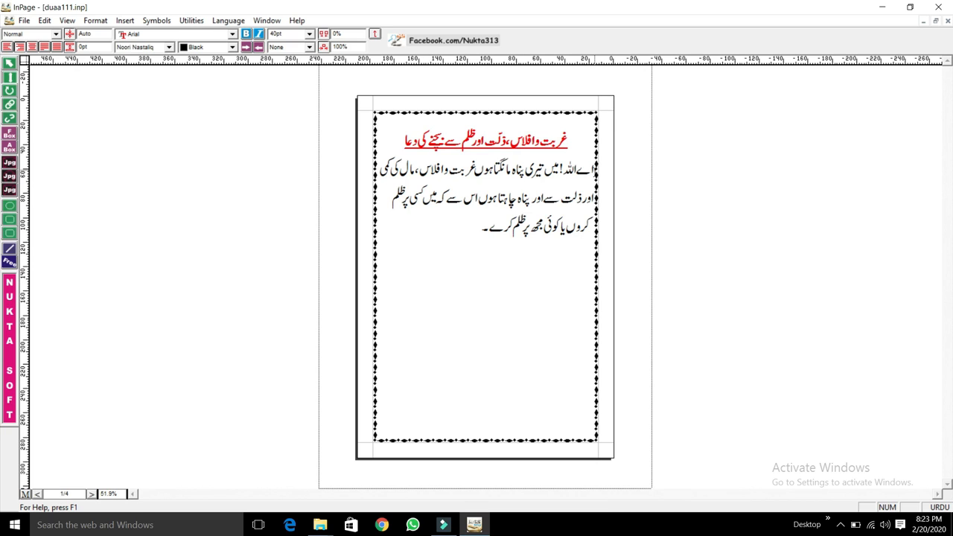
Go to page 3 and place the cursor at the end of the line پاکستان زندہ آباد.
left_click(37, 494)
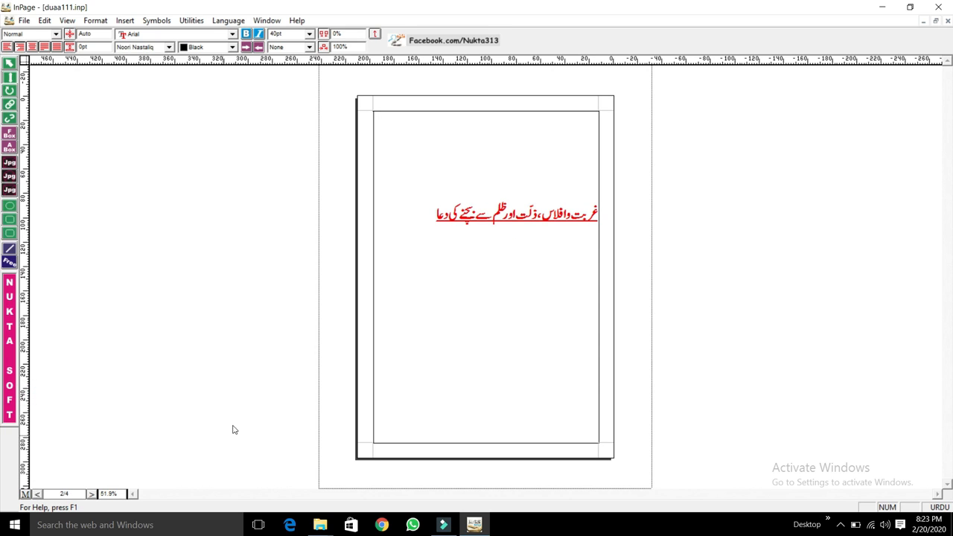
left_click(38, 494)
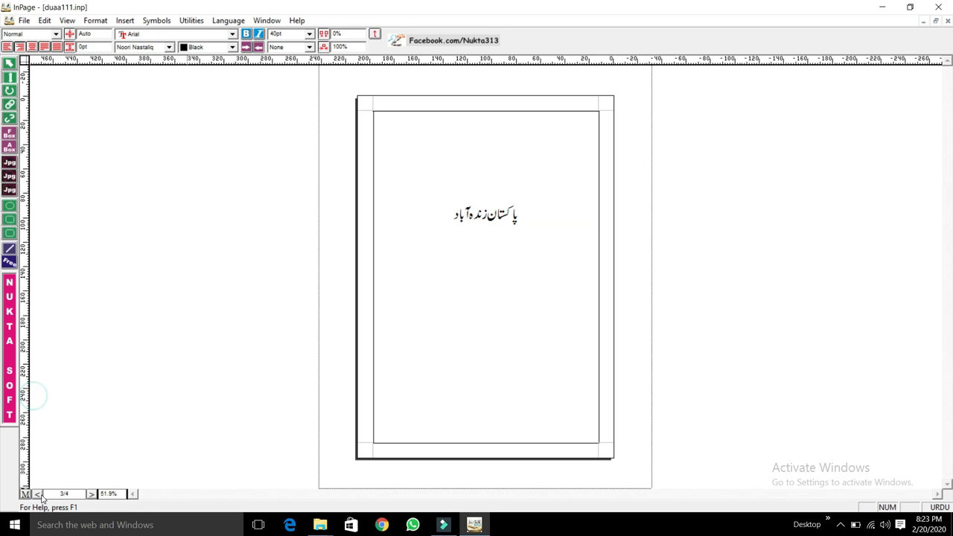
left_click(411, 214)
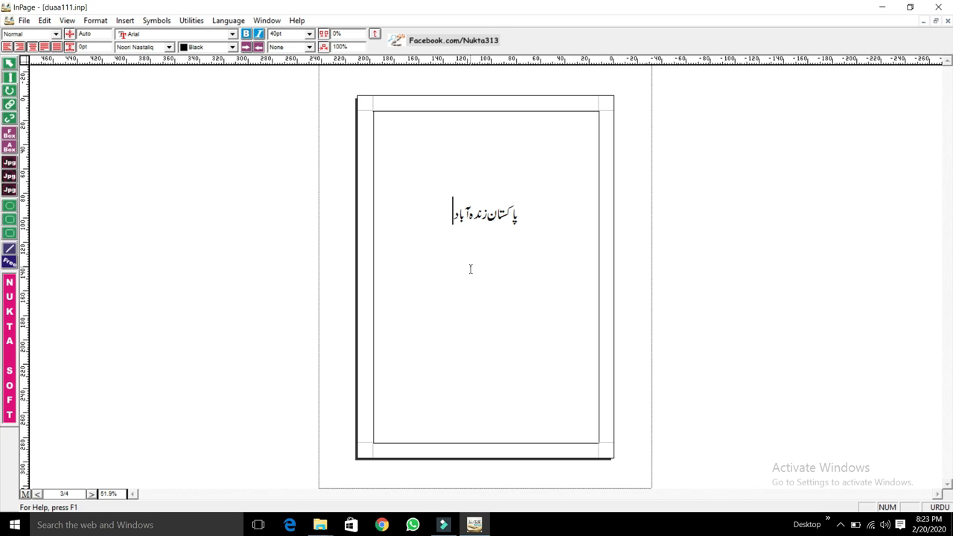
Delete the three stray letters after پاکستان زندہ آباد on page 3.
key("Page_Up")
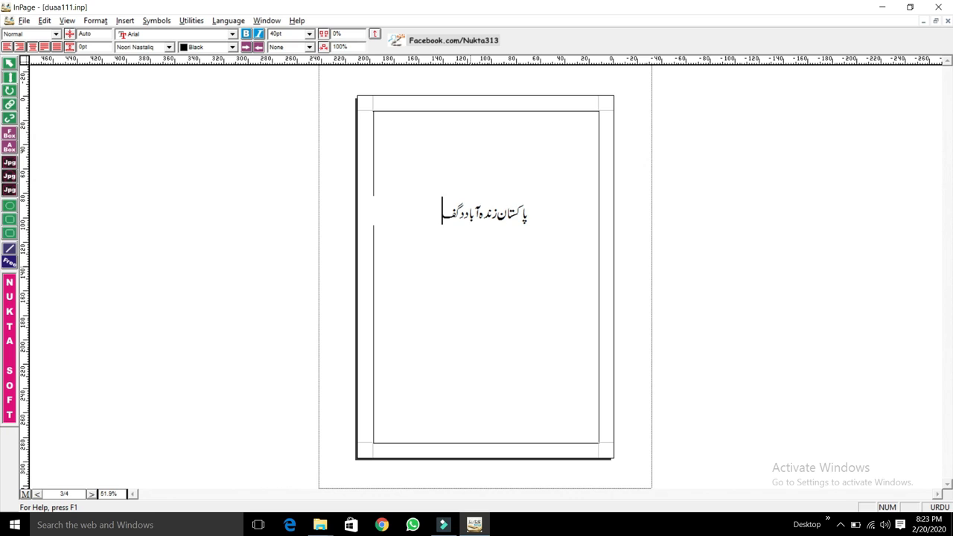
key("BackSpace")
key("BackSpace")
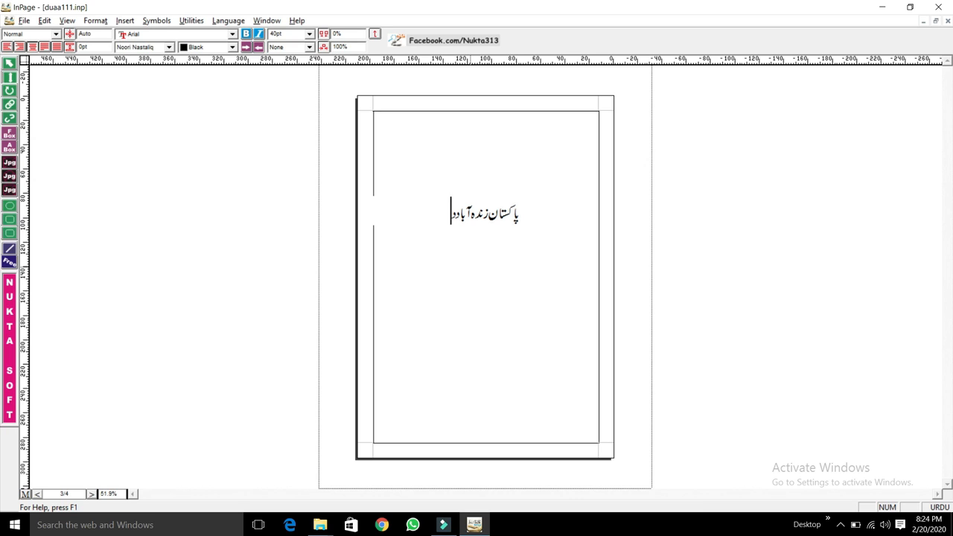
key("BackSpace")
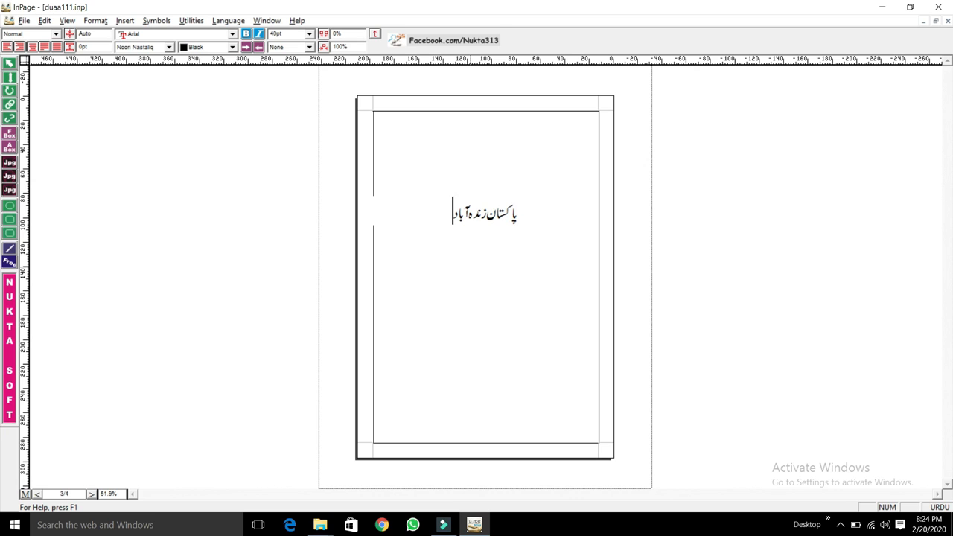
Jump to the start of the document and from there to its end.
key("ctrl+Home")
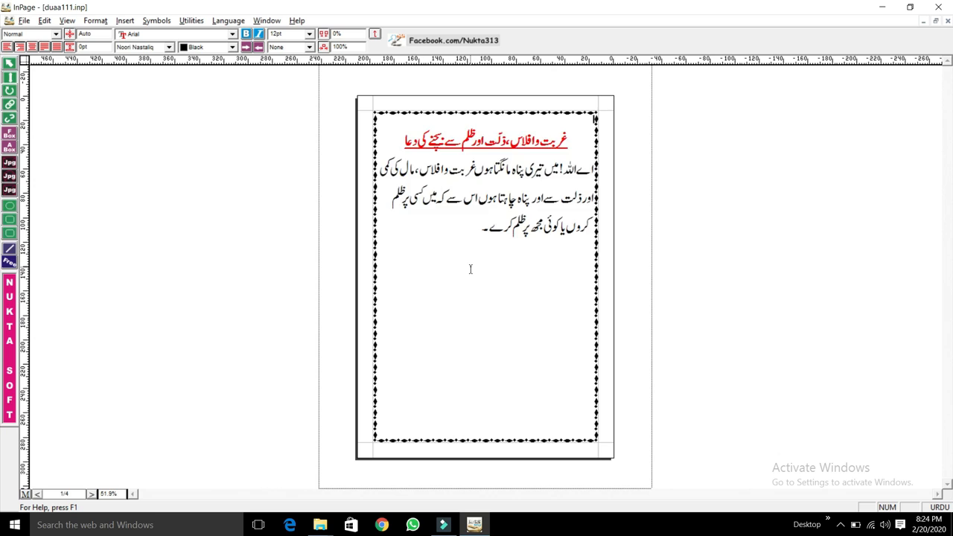
key("ctrl+End")
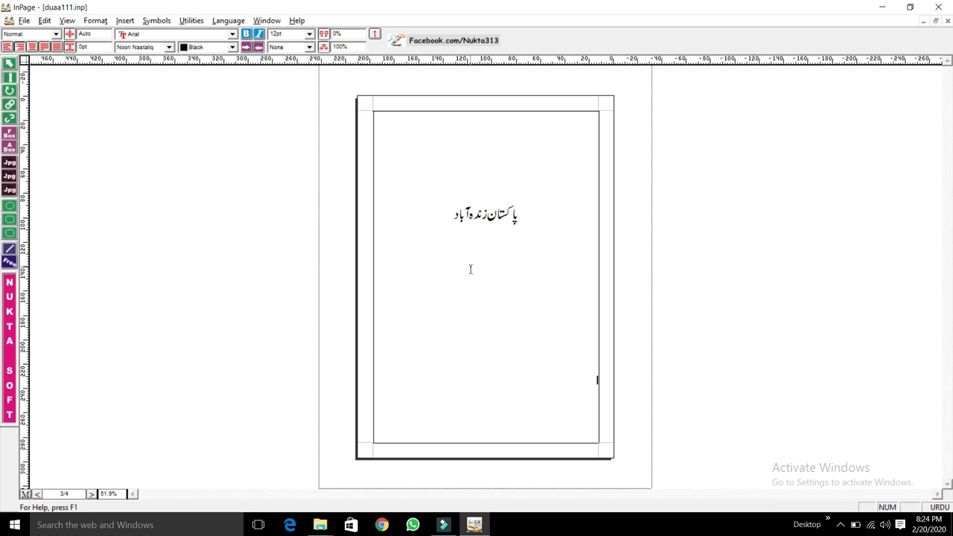
View the master page, return to page 3 and place the cursor below its text.
key("ctrl+m")
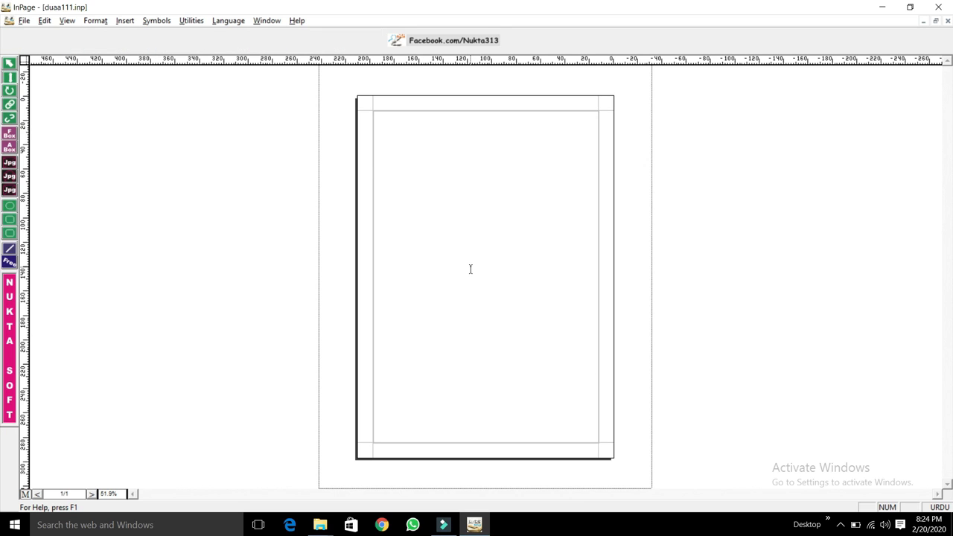
key("ctrl+m")
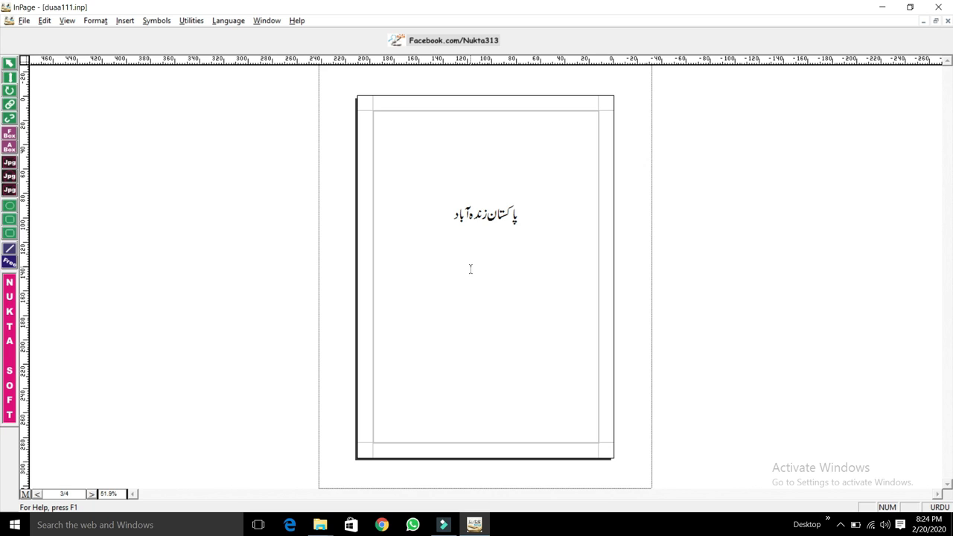
left_click(471, 269)
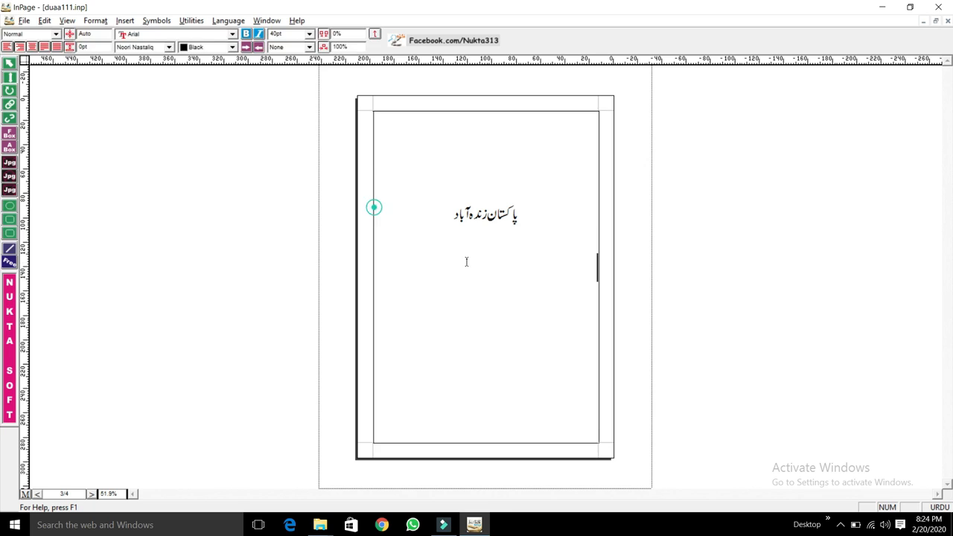
left_click(124, 21)
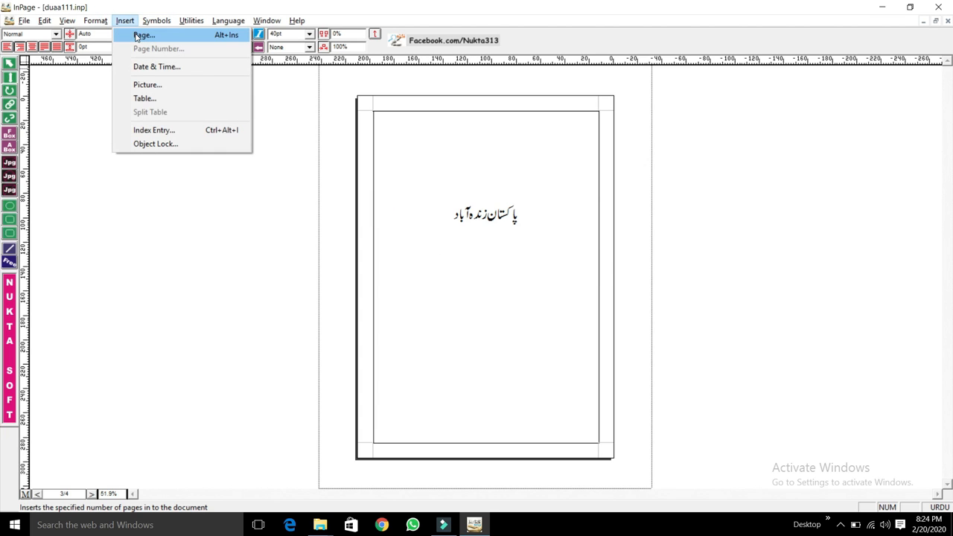
left_click(138, 34)
left_click(524, 264)
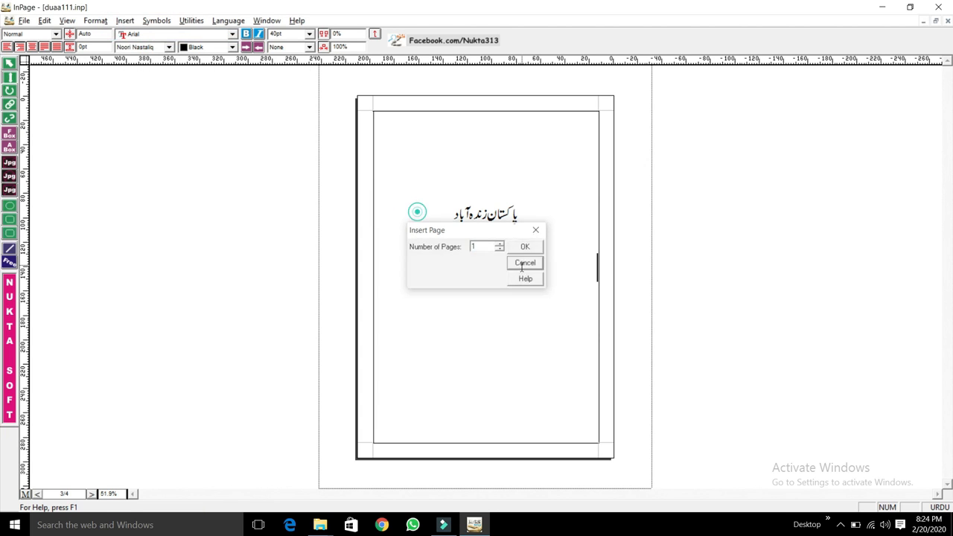
Add blank lines below the text on page 3 until the document extends to nine pages.
key("Return")
key("Return")
key("Return")
key("Return")
key("Return")
key("Return")
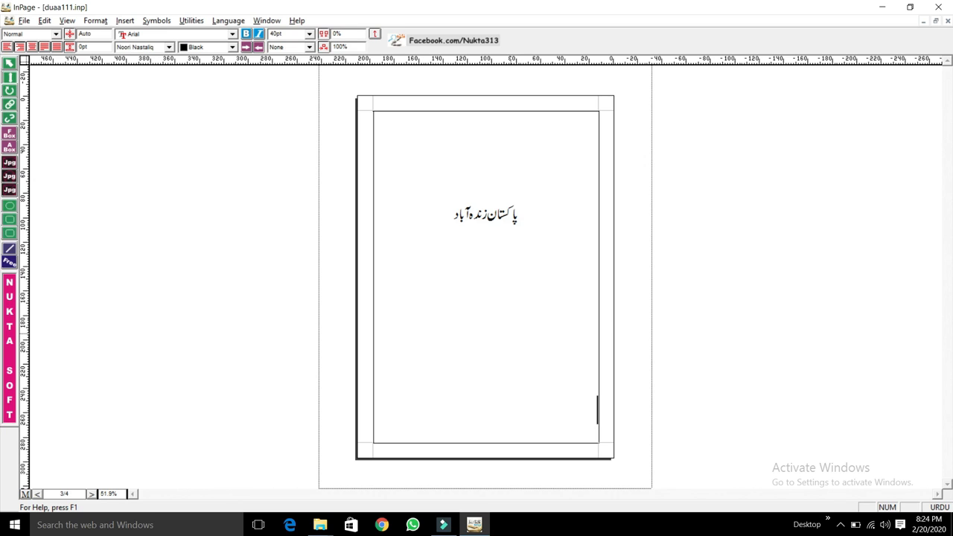
key("Return")
key("Return")
key("Return")
key("Return")
key("Return")
key("Return")
key("Return")
key("Return")
key("Return")
key("Return")
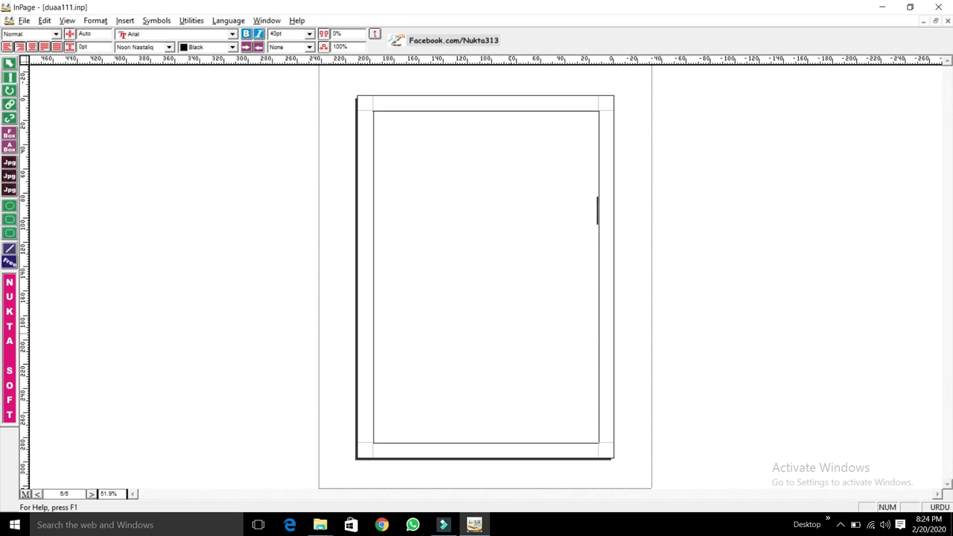
key("Return")
key("Return")
key("Return")
key("BackSpace")
Move the cursor up line by line from the last page to the empty area of page 1.
key("Up")
key("Up")
key("Up")
key("Up")
key("Up")
key("Up")
key("Up")
key("Up")
key("Up")
key("Up")
key("Up")
key("Up")
key("Up")
key("Up")
key("Up")
key("Up")
key("Up")
key("Up")
key("Up")
key("Up")
key("Up")
key("Up")
key("Up")
key("Up")
key("Up")
key("Up")
key("Up")
key("Up")
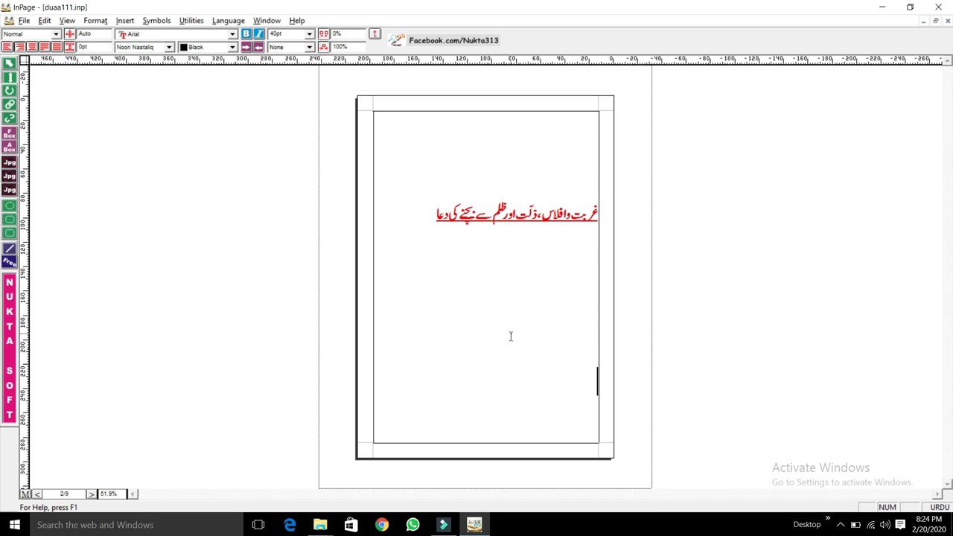
key("Up")
key("Up")
key("Up")
key("Up")
key("Up")
key("Up")
key("Up")
key("Up")
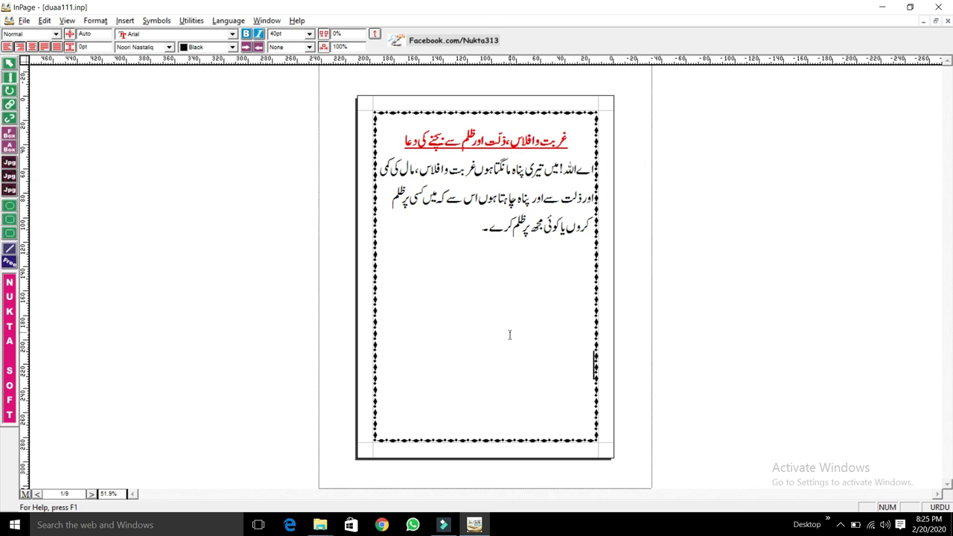
Examine the page size options for a new document and close the settings without creating one.
key("ctrl+n")
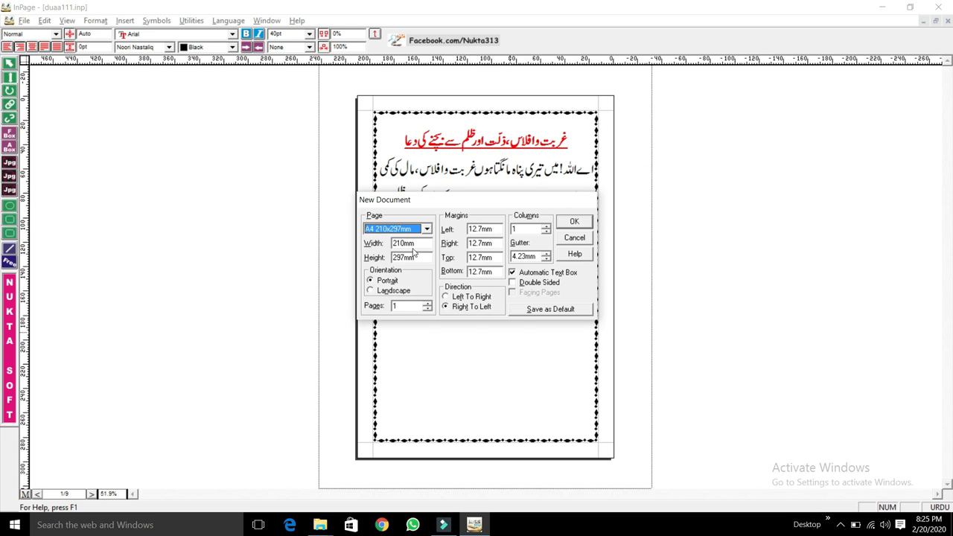
left_click(427, 229)
left_click(427, 229)
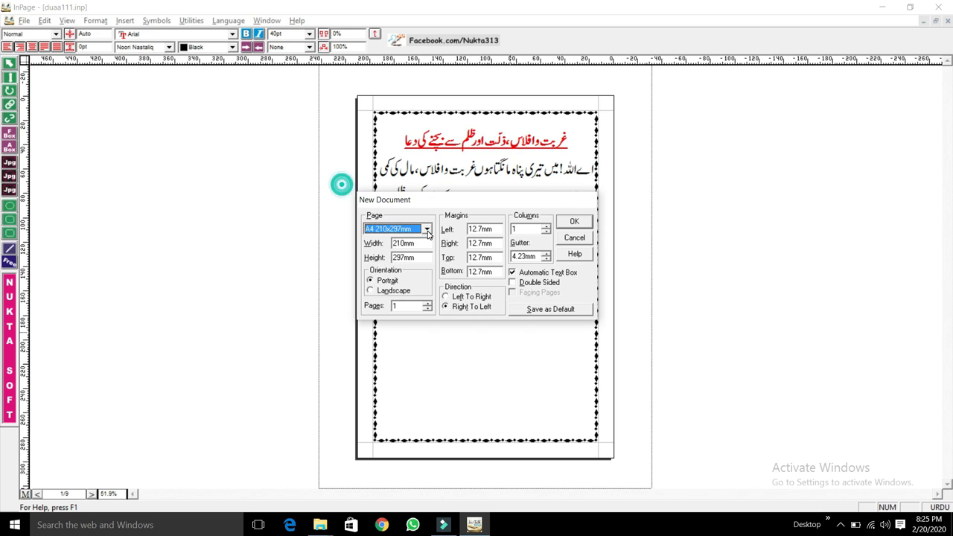
left_click(574, 238)
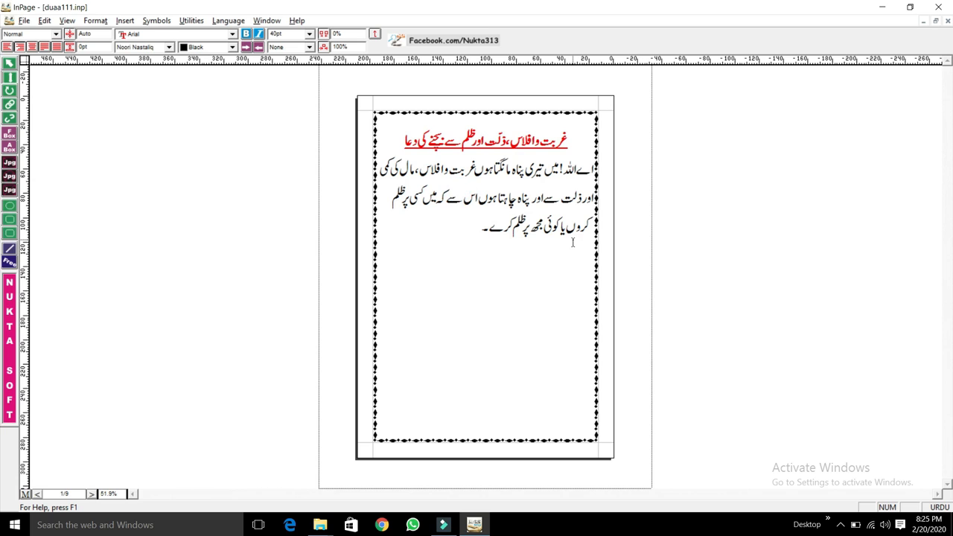
Look at the file commands and the Open Document dialog, and cancel without opening a file.
left_click(24, 21)
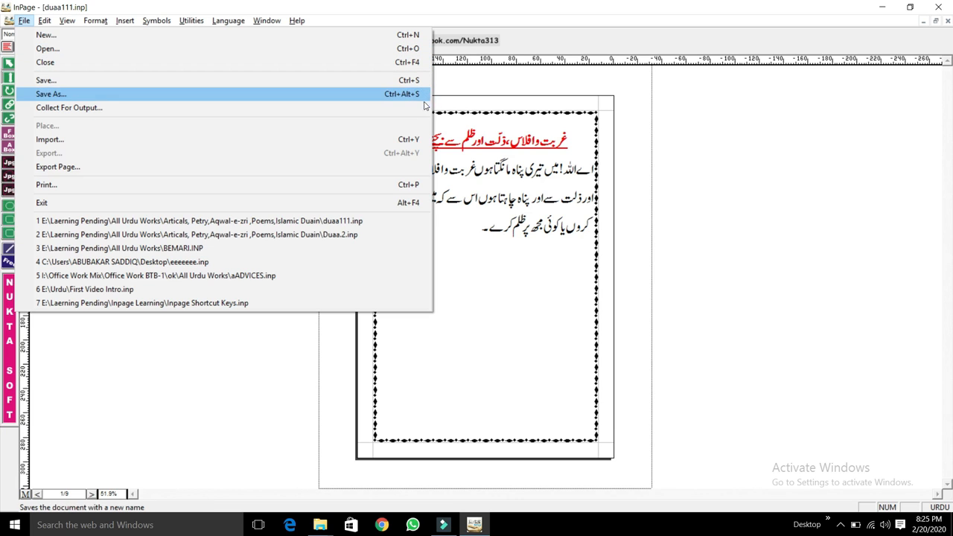
left_click(461, 253)
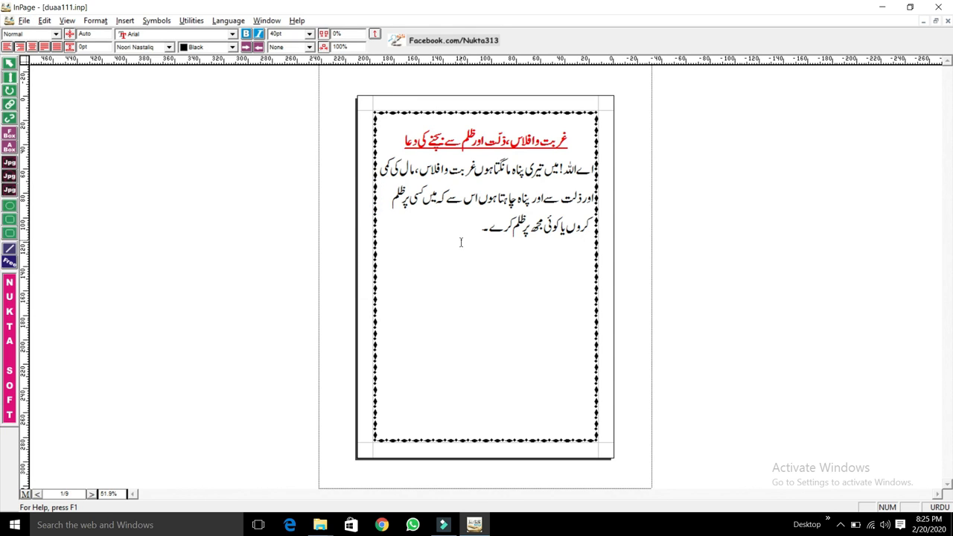
key("ctrl+o")
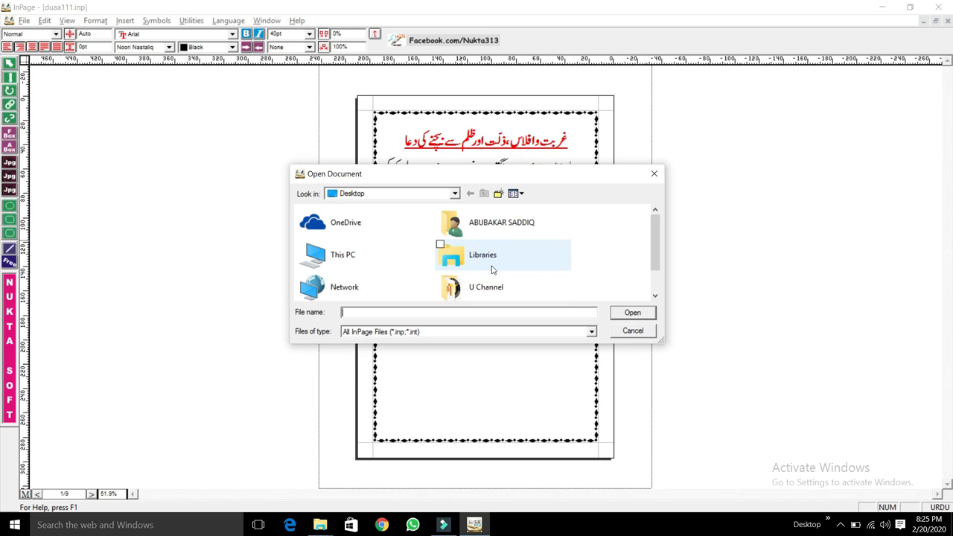
left_click(633, 331)
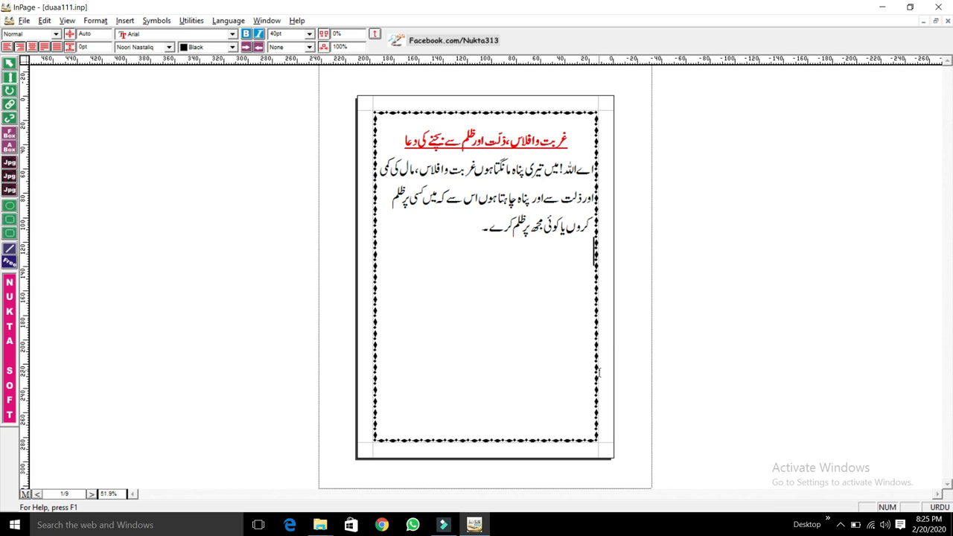
Save the current document.
key("ctrl+s")
Look at the printer settings in the Print dialog and cancel it, and check the file commands without choosing one.
key("ctrl+p")
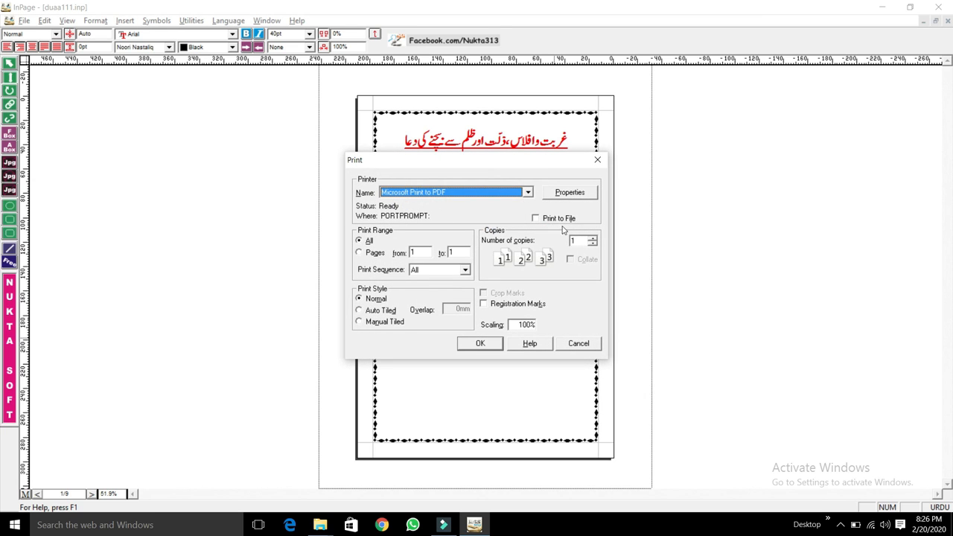
left_click(528, 194)
left_click(528, 193)
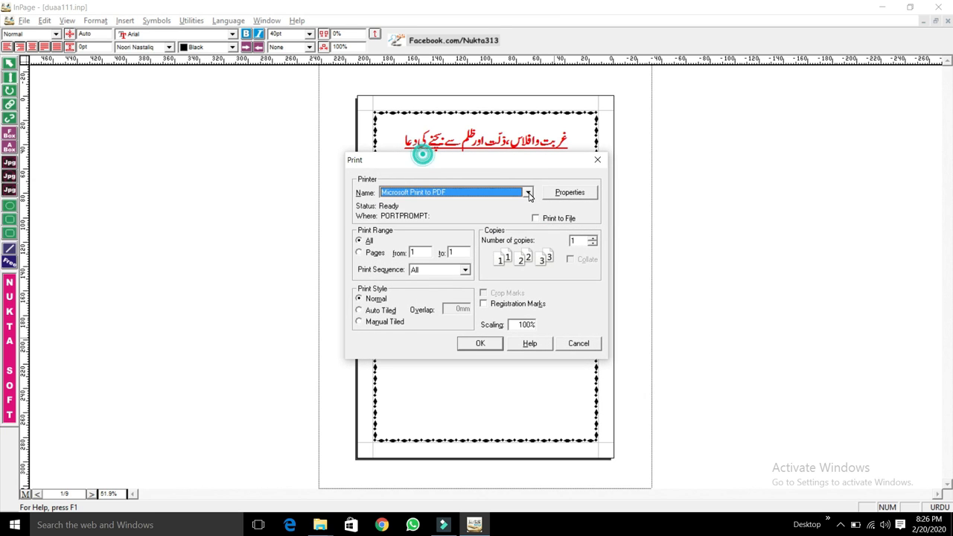
left_click(579, 343)
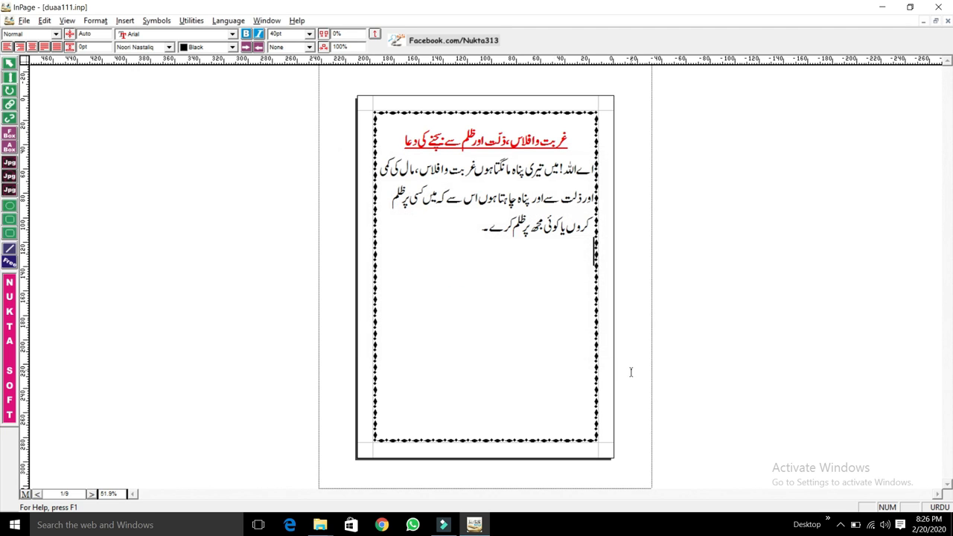
left_click(24, 20)
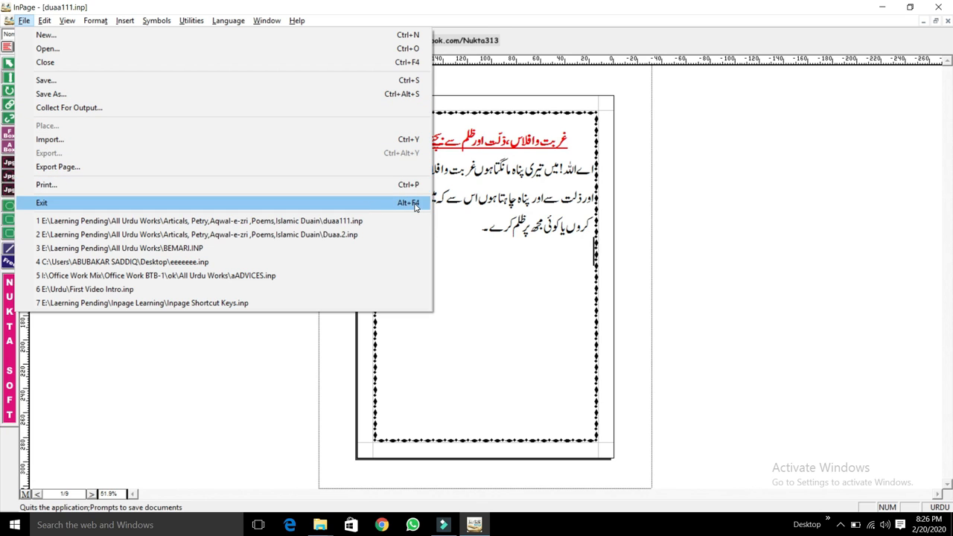
left_click(519, 347)
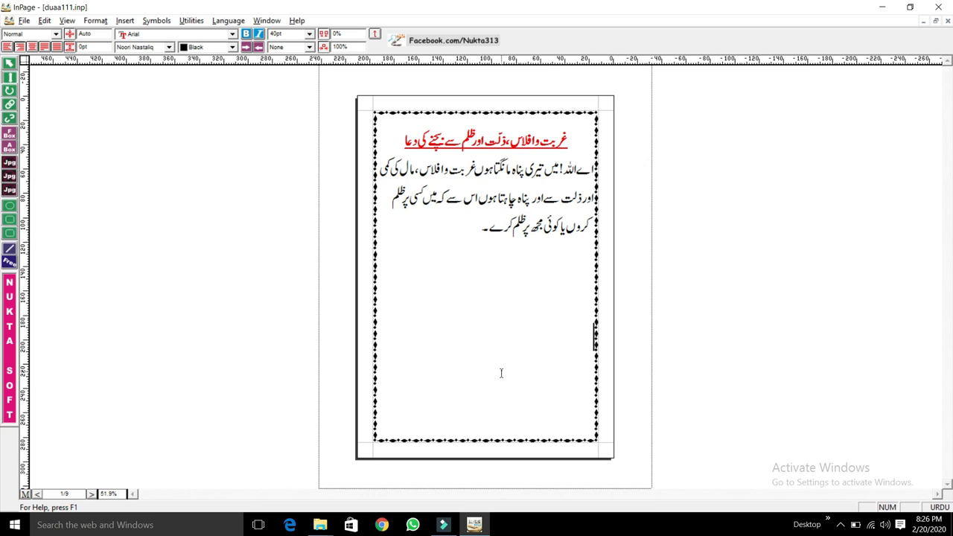
Try the A5, B5 (JIS) and A3 paper sizes in the page setup for printing, and choose A4.
key("ctrl+p")
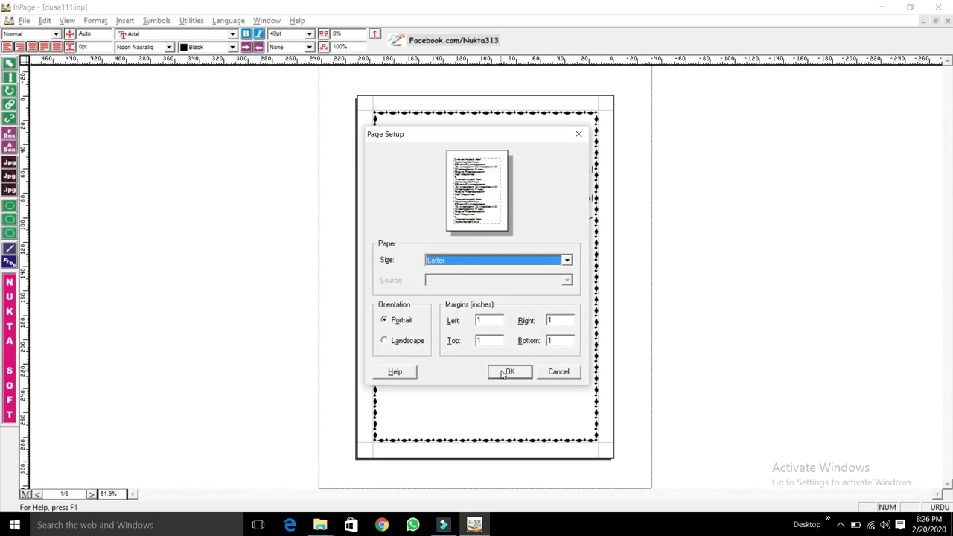
left_click(474, 260)
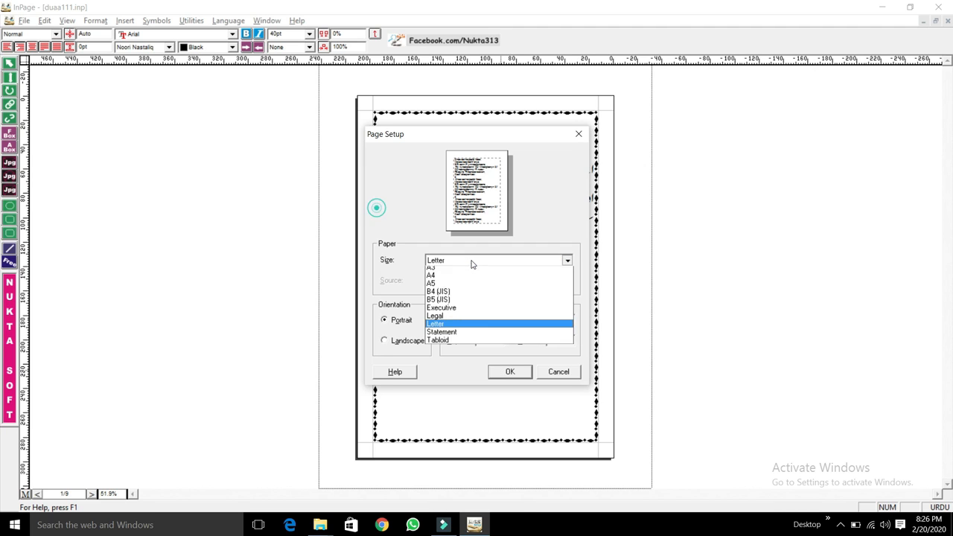
left_click(445, 291)
left_click(453, 265)
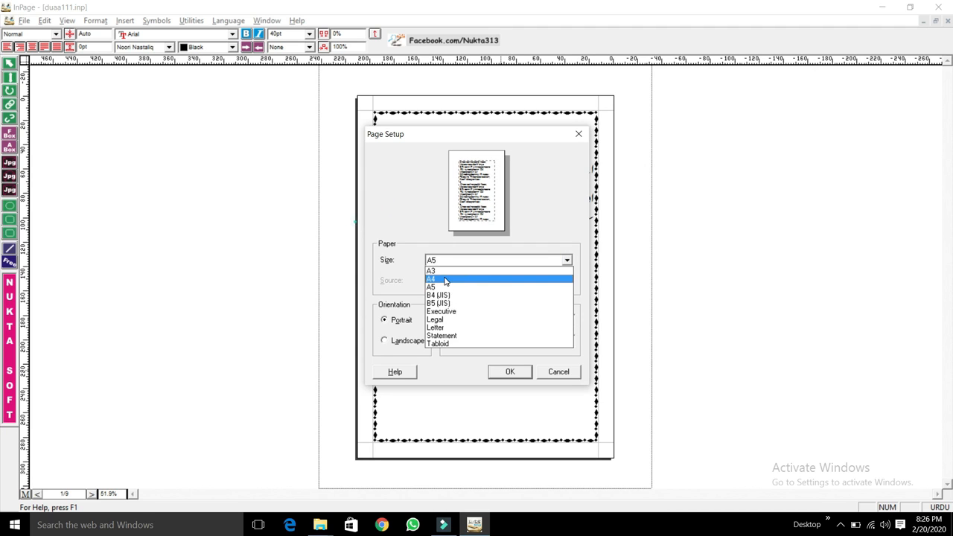
left_click(446, 281)
left_click(463, 263)
left_click(487, 303)
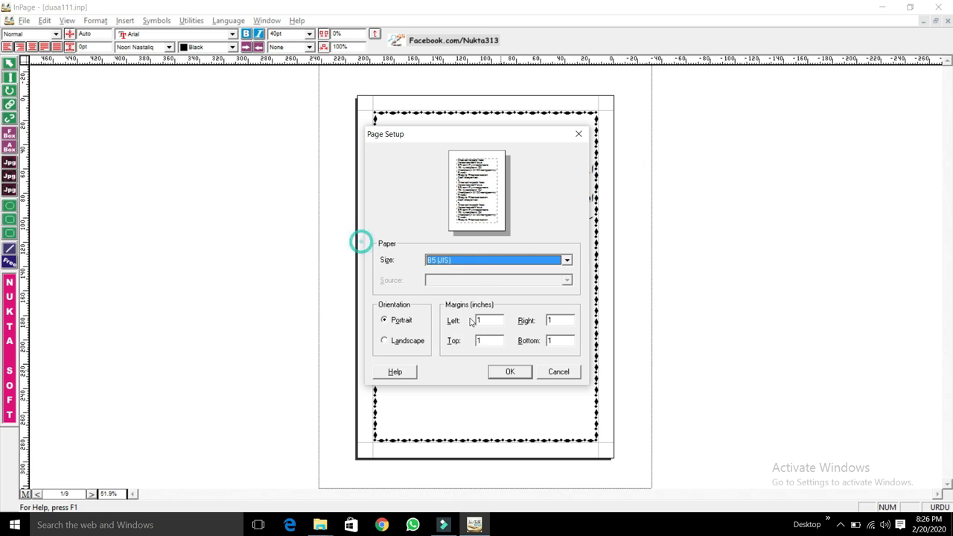
left_click(474, 262)
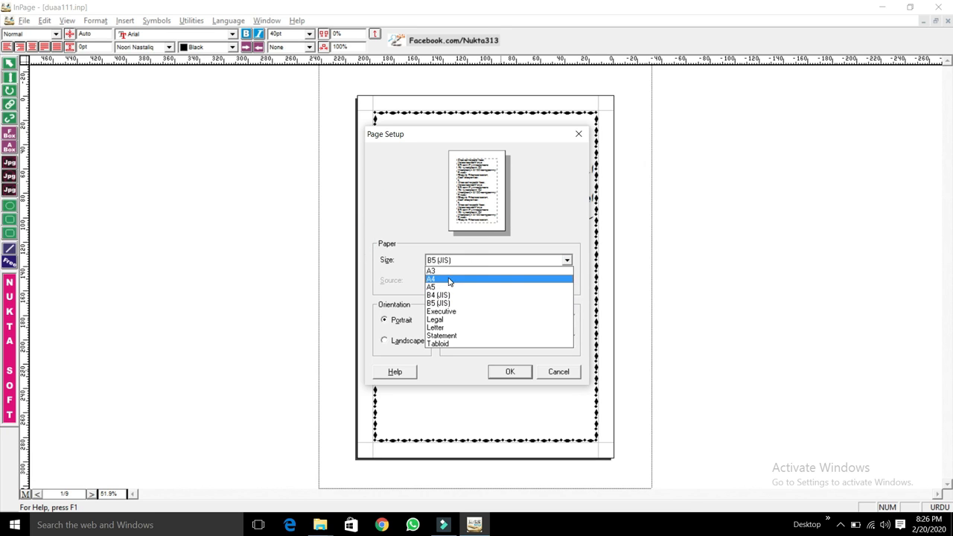
left_click(454, 279)
left_click(458, 262)
left_click(460, 270)
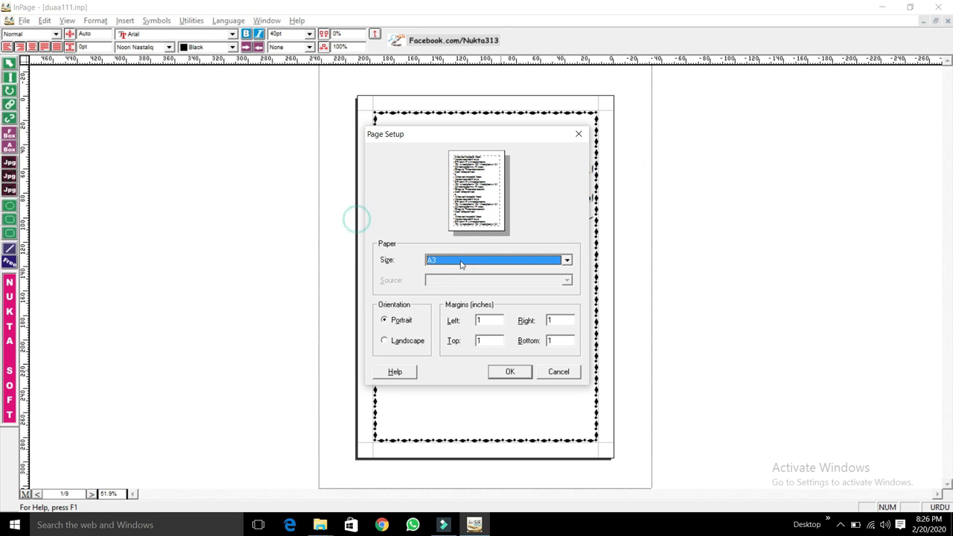
left_click(460, 262)
left_click(457, 270)
left_click(455, 261)
left_click(454, 282)
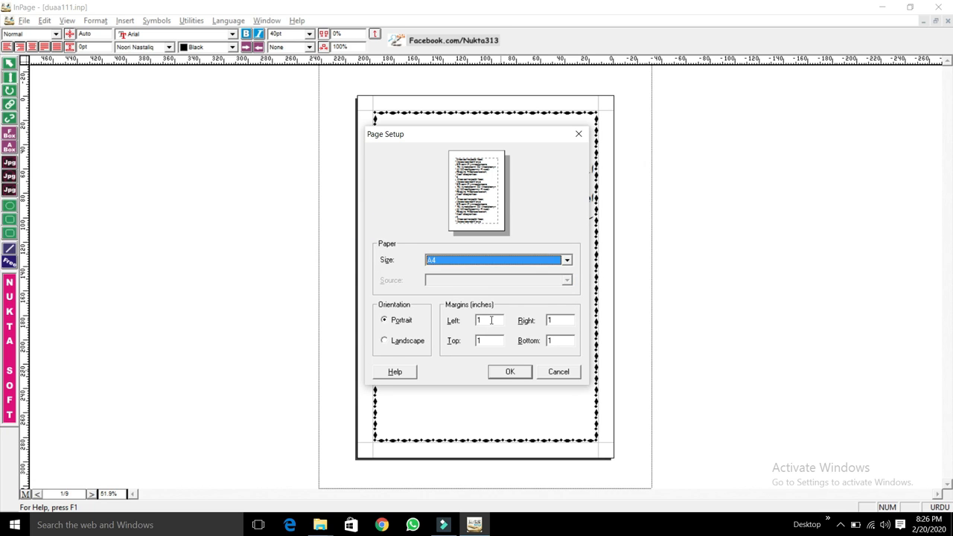
Set the left margin to 5 inches and the top margin to .5 inches, and close the page setup.
double_click(491, 321)
type("5")
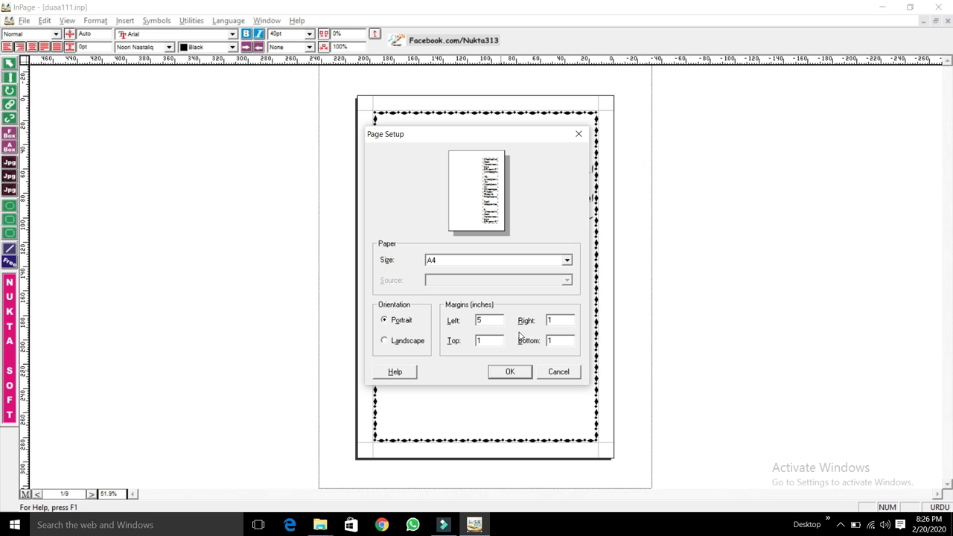
double_click(484, 341)
type("5")
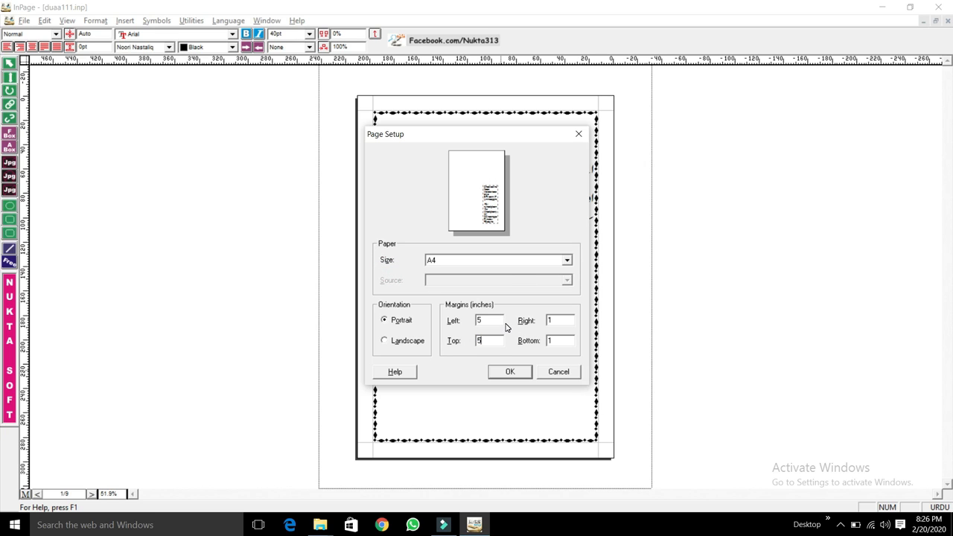
key("BackSpace")
type("1")
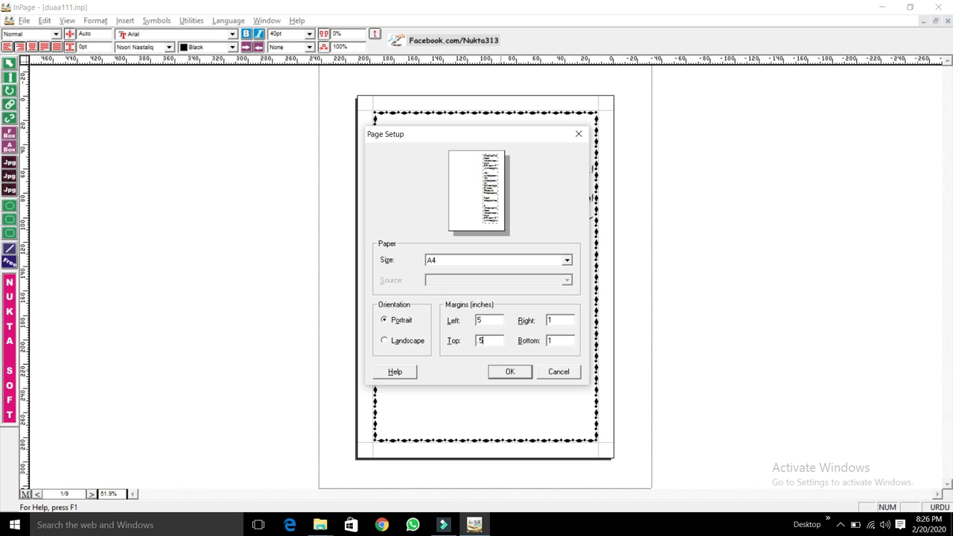
key("Return")
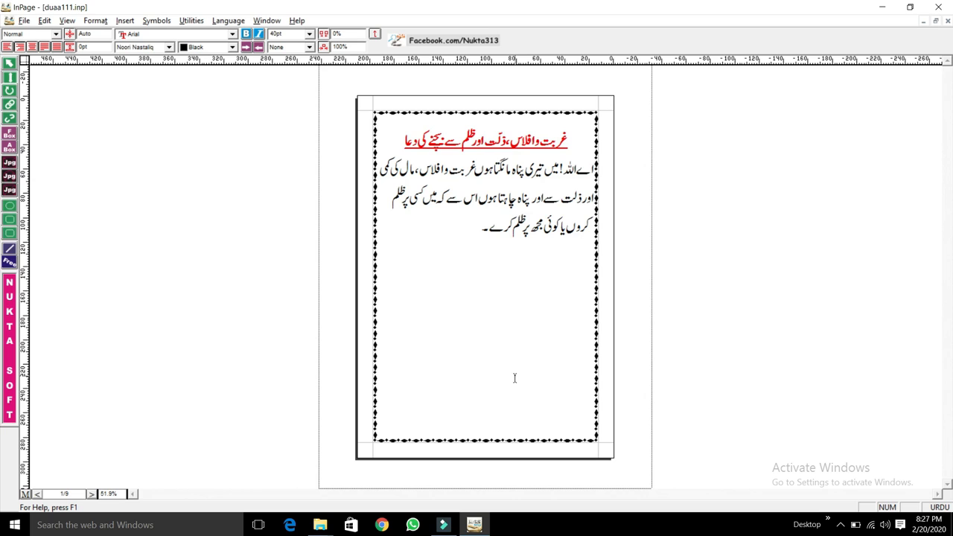
Preview the landscape and portrait orientations in the page setup for printing, and cancel it.
key("ctrl+p")
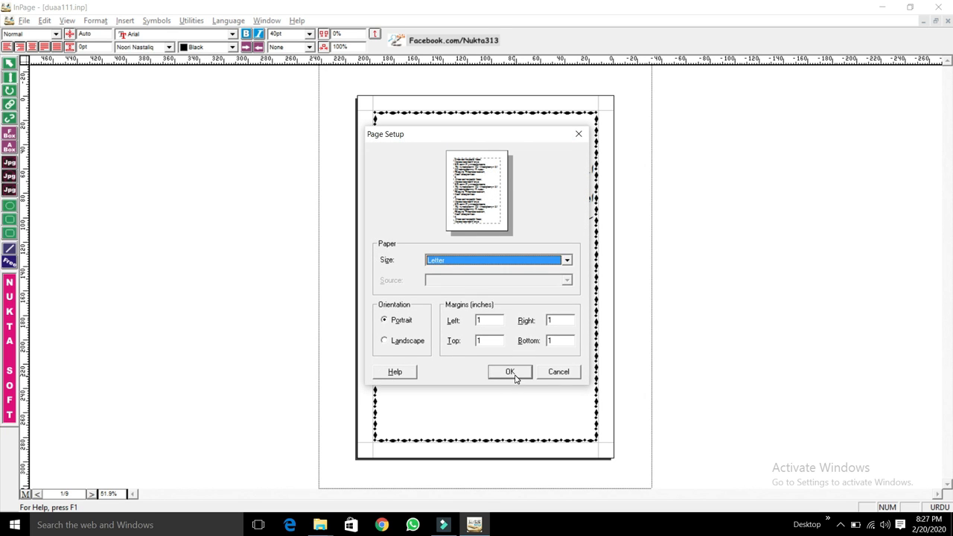
left_click(411, 342)
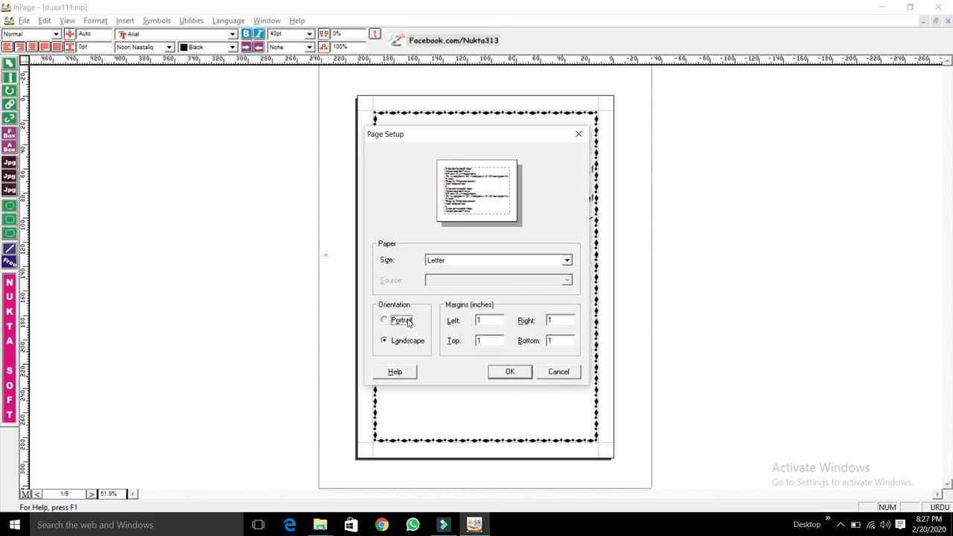
left_click(408, 322)
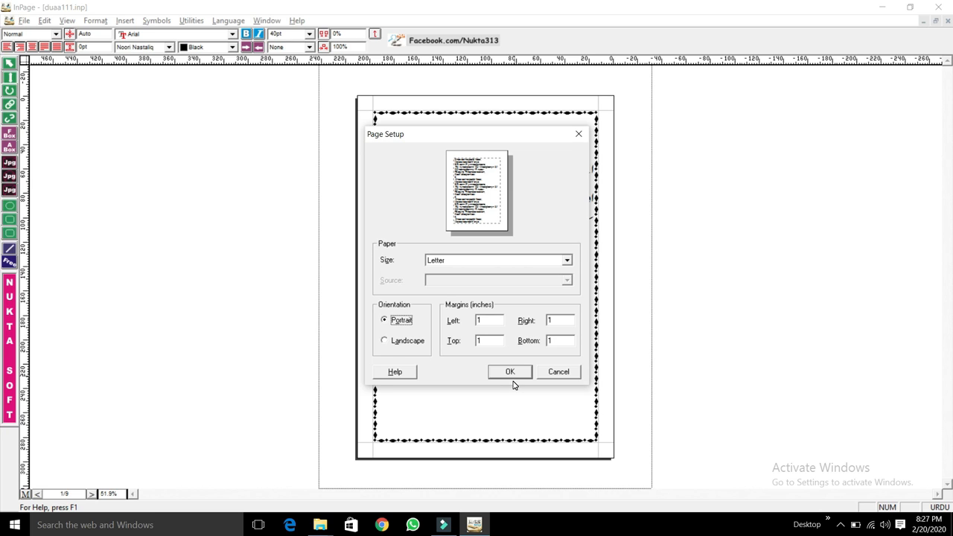
left_click(559, 372)
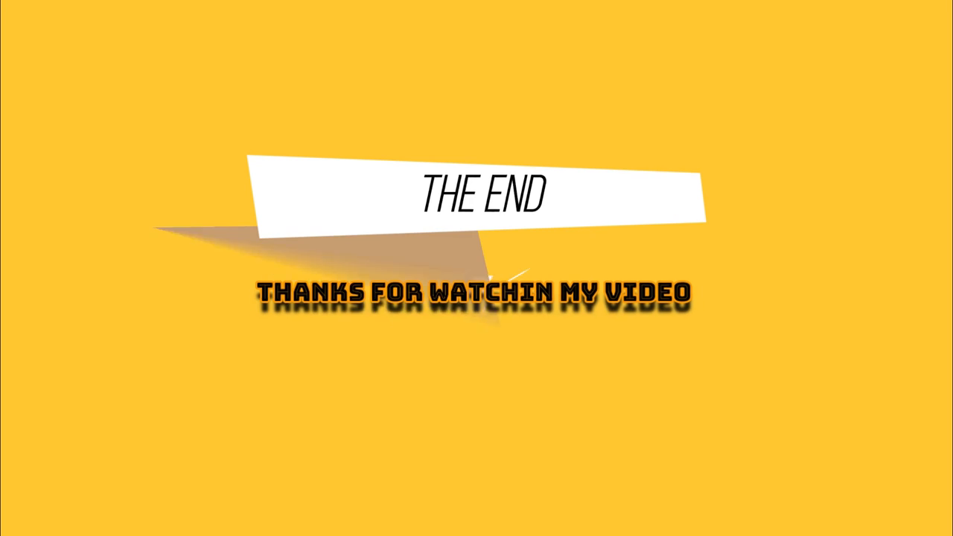